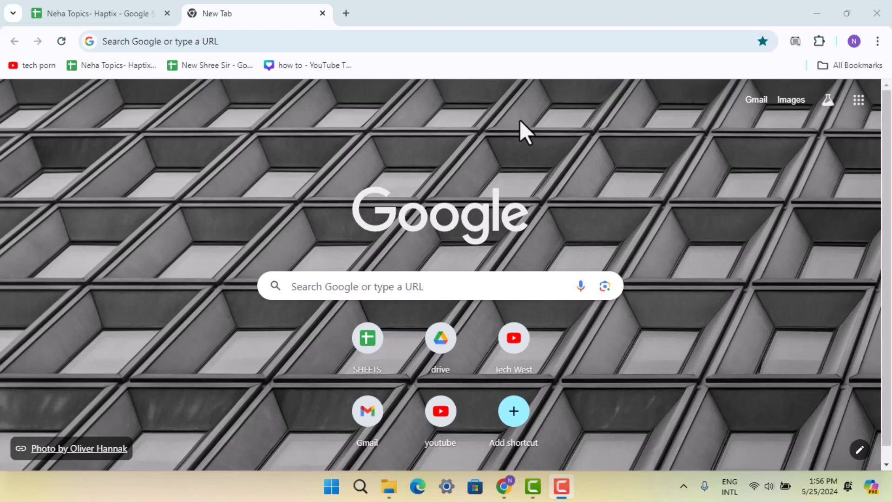
Navigate the browser tab to store.steampowered.com.
left_click(454, 43)
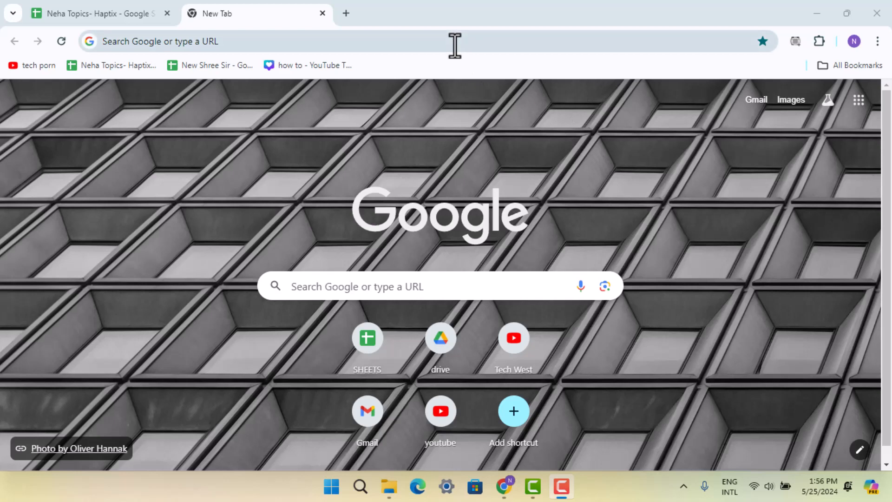
type("s")
key("Return")
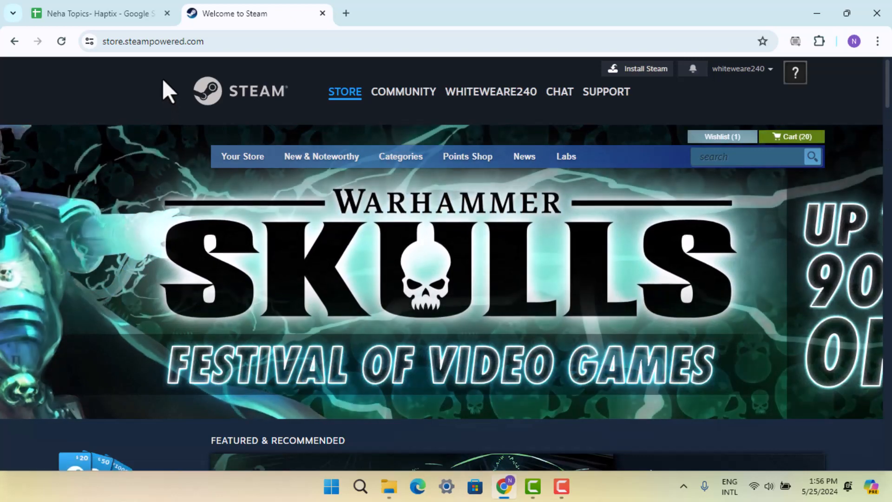
left_click(646, 69)
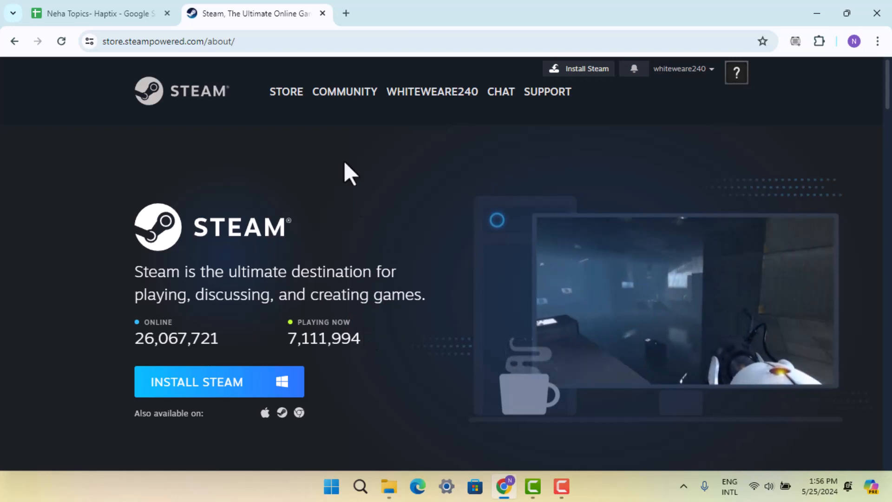
mouse_move(286, 92)
left_click(301, 106)
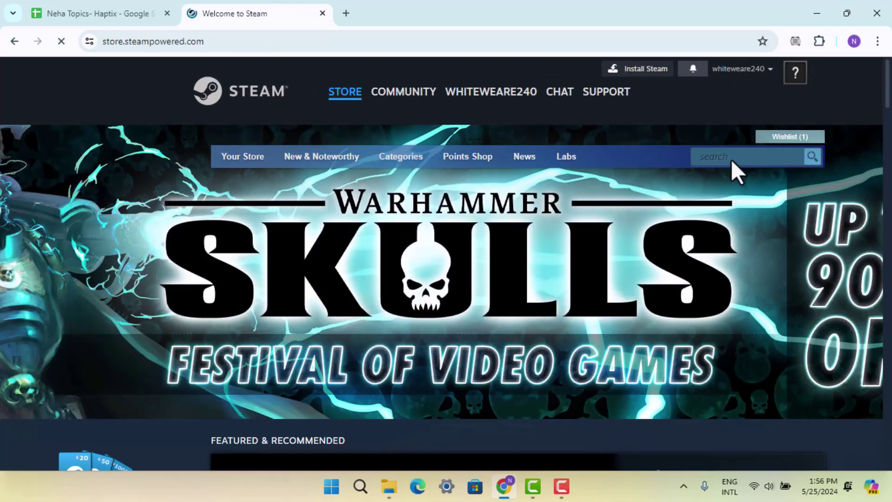
left_click(731, 159)
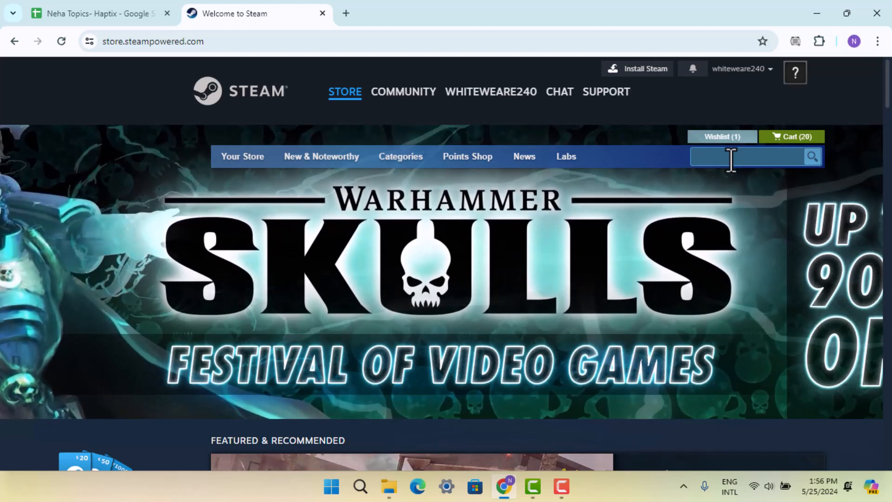
type("Cult of")
Go to the Cult of the Lamb store page from the search suggestions.
left_click(697, 190)
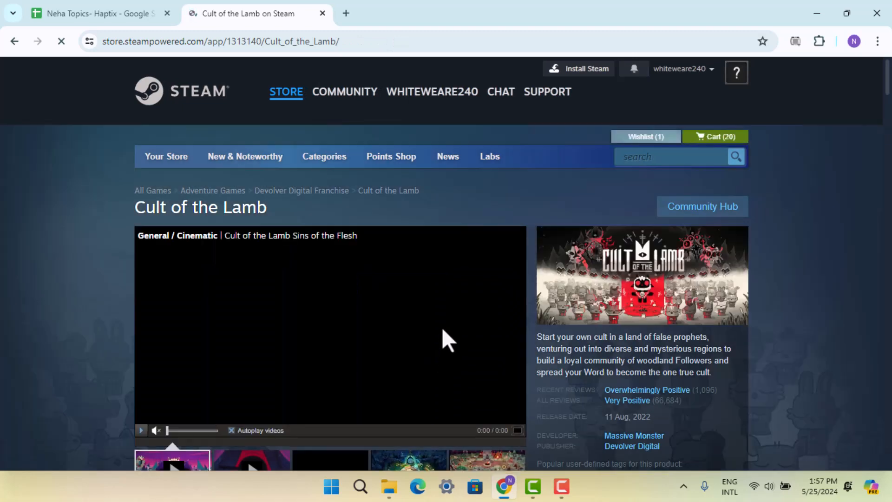
scroll(442, 327, "down", 3)
scroll(570, 325, "down", 3)
scroll(551, 325, "down", 1)
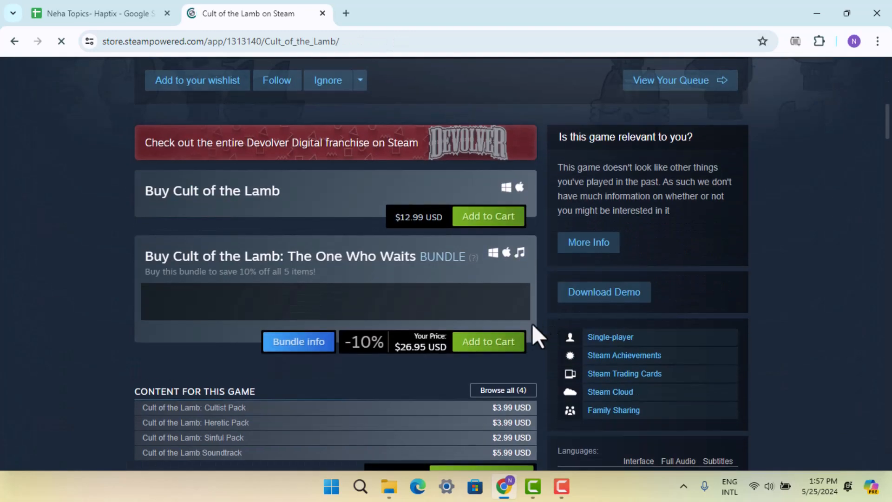
Add the Cult of the Lamb: The One Who Waits bundle to the cart and view the 21-item cart.
left_click(498, 342)
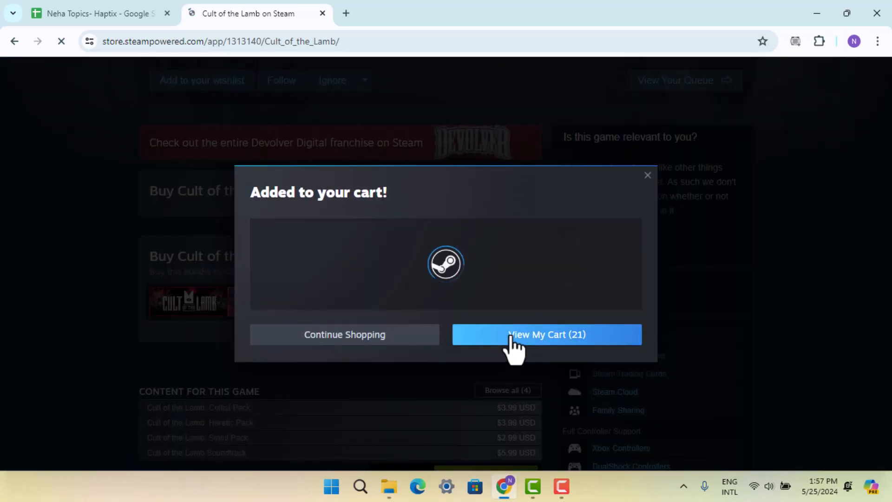
left_click(516, 343)
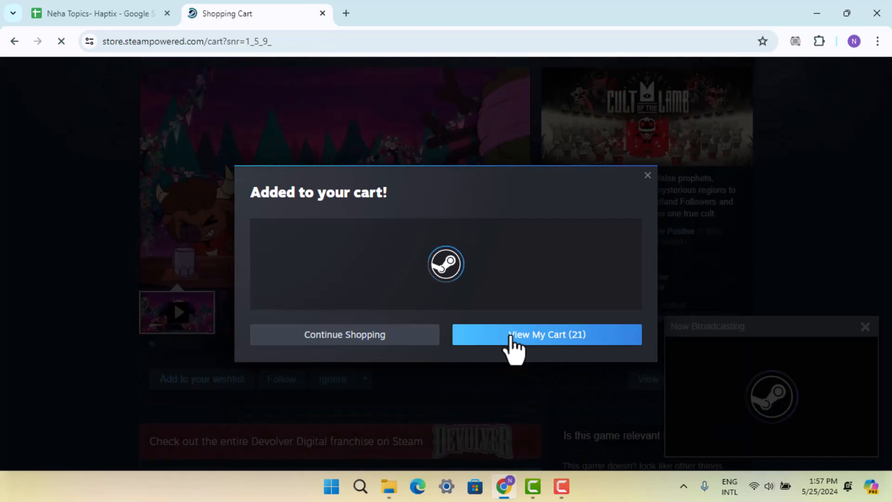